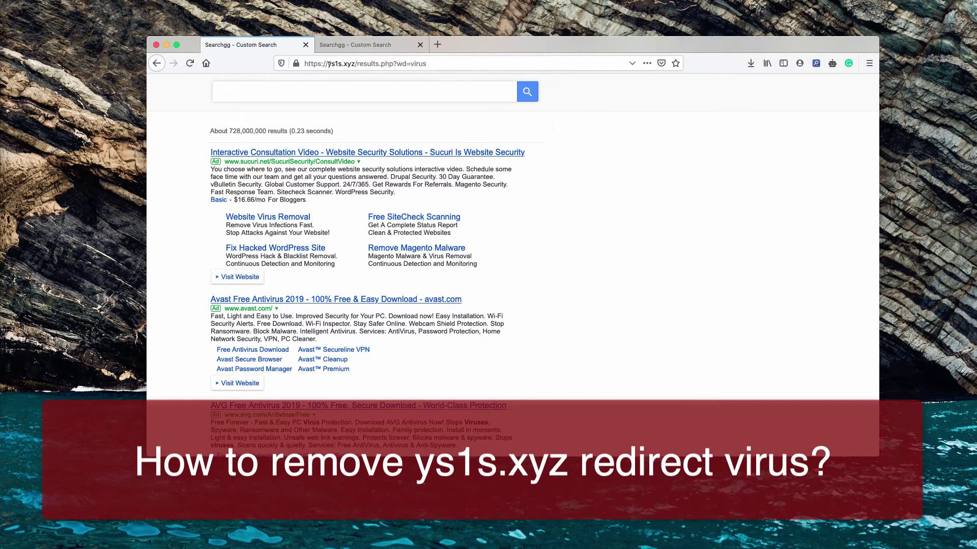
Step: Highlight the ys1s.xyz redirect domain in the current tab's address bar
drag(327, 64, 355, 63)
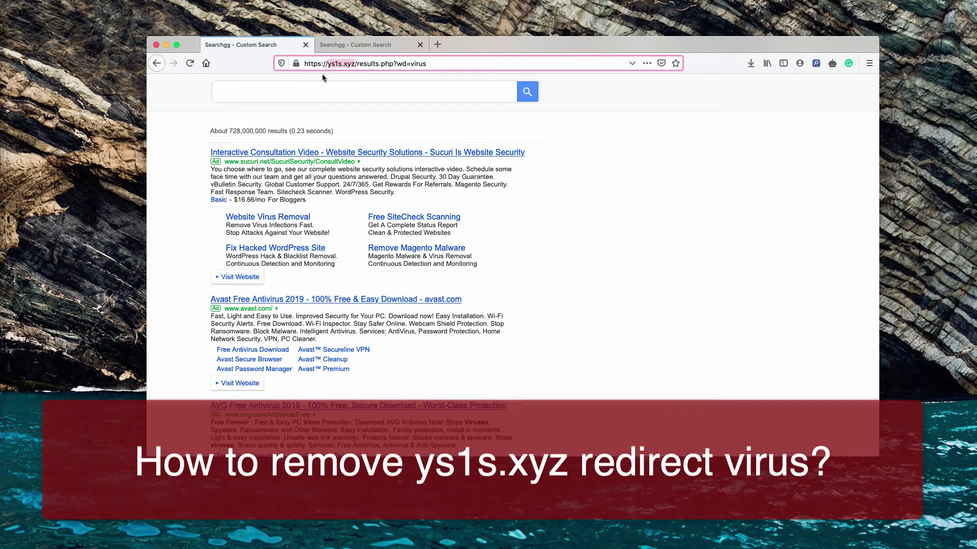
click(373, 63)
drag(328, 63, 353, 63)
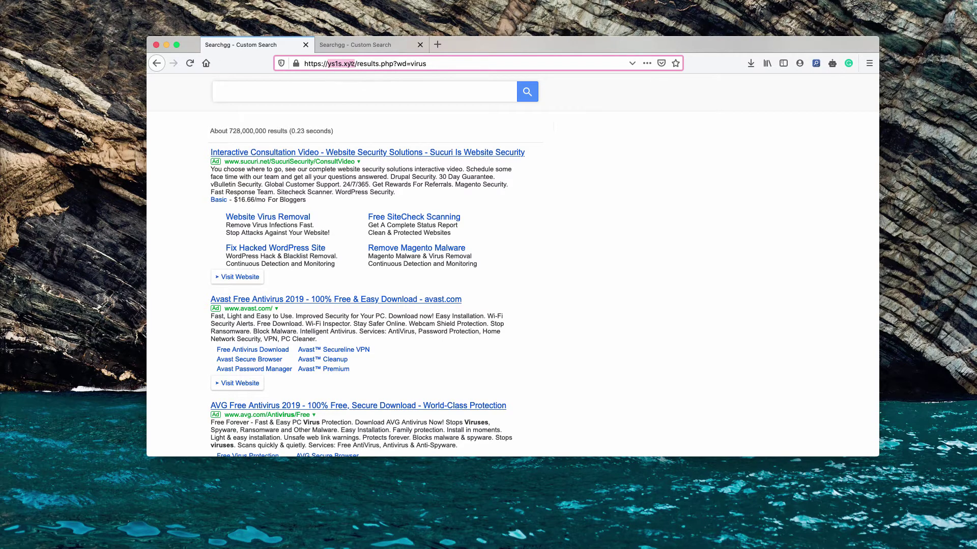
click(355, 64)
click(604, 126)
drag(515, 48, 515, 47)
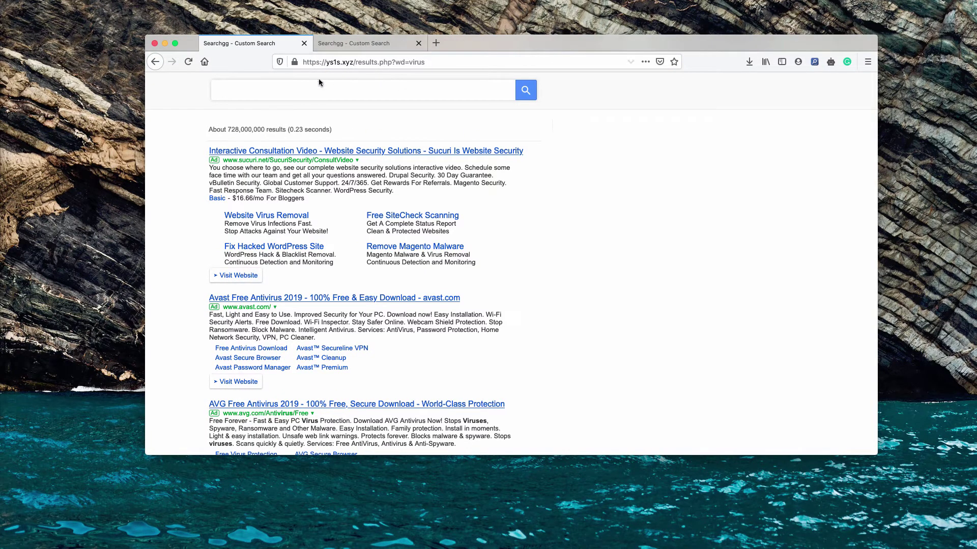
click(347, 45)
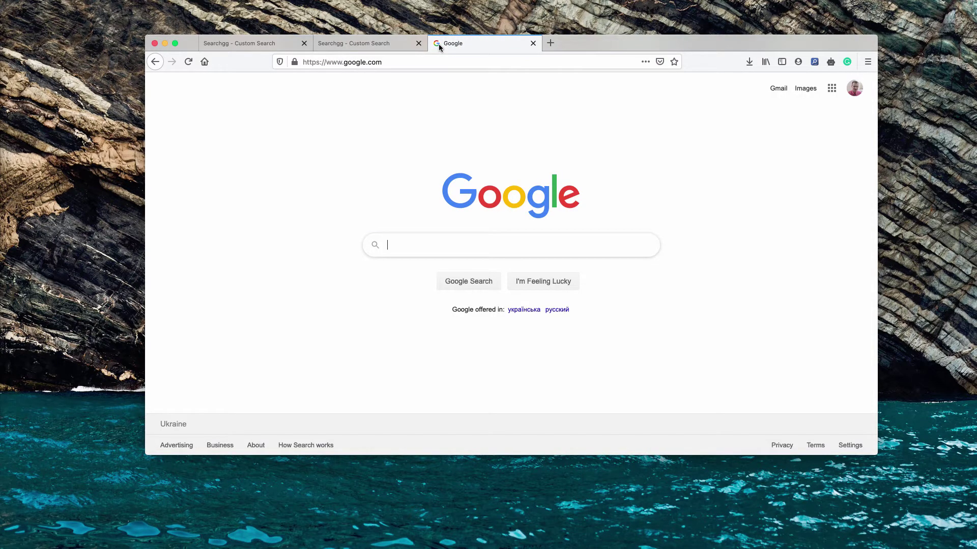
text(iphone)
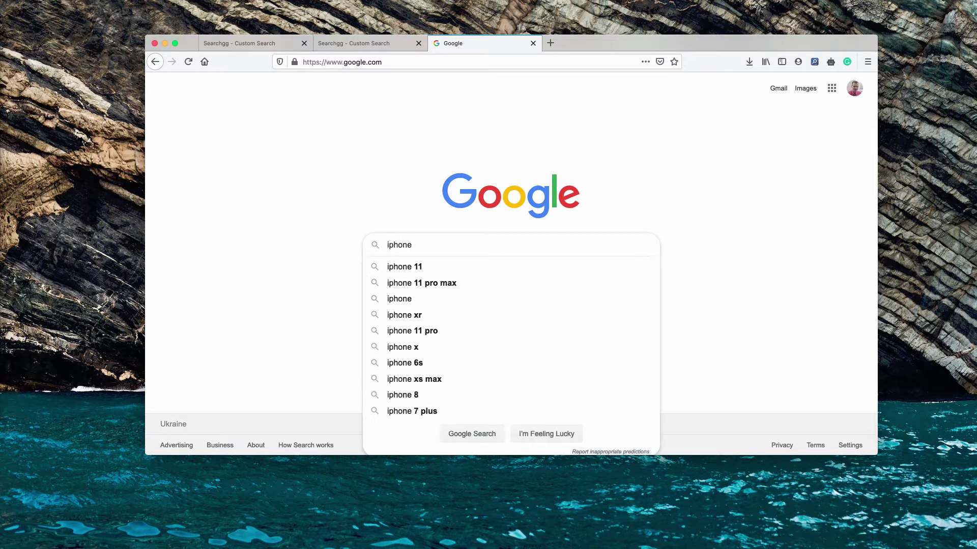
key(Return)
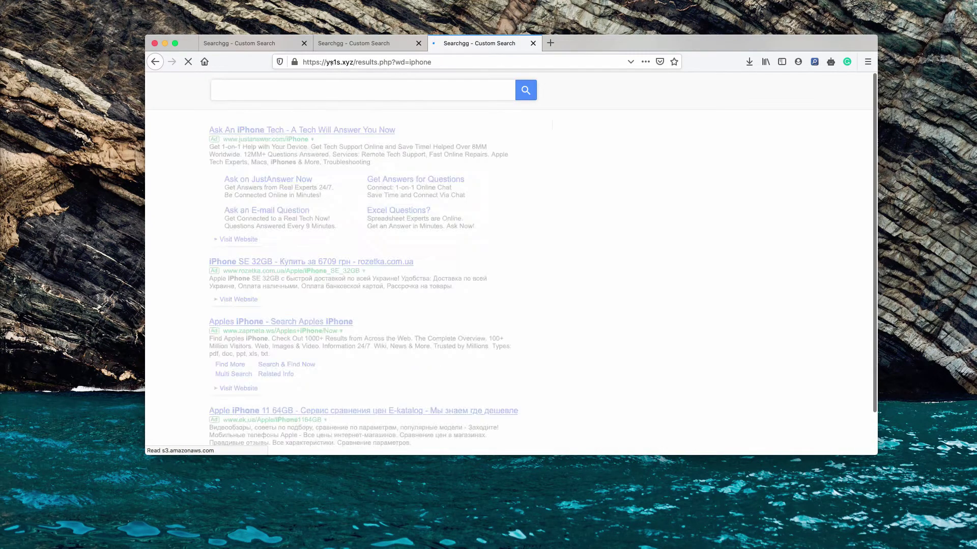
drag(329, 62, 348, 62)
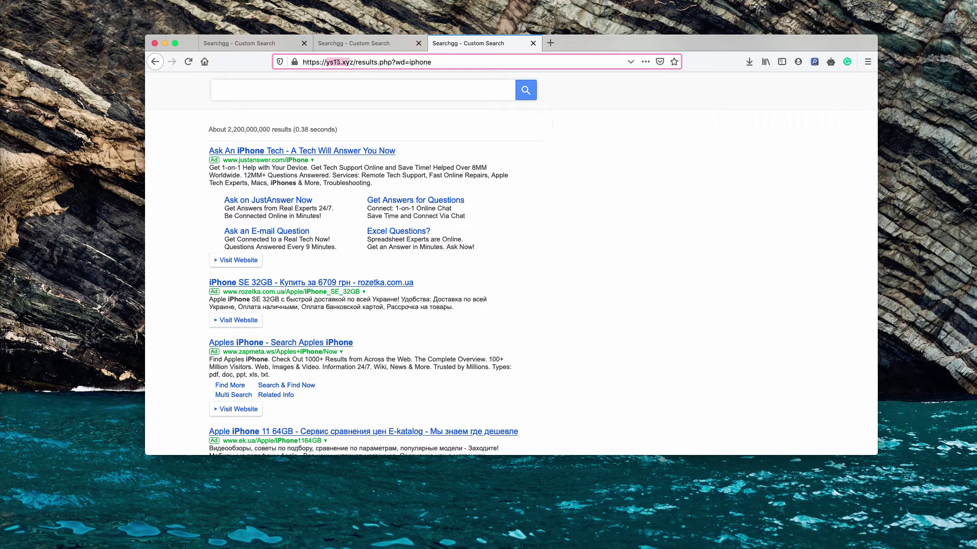
click(327, 62)
drag(353, 62, 303, 63)
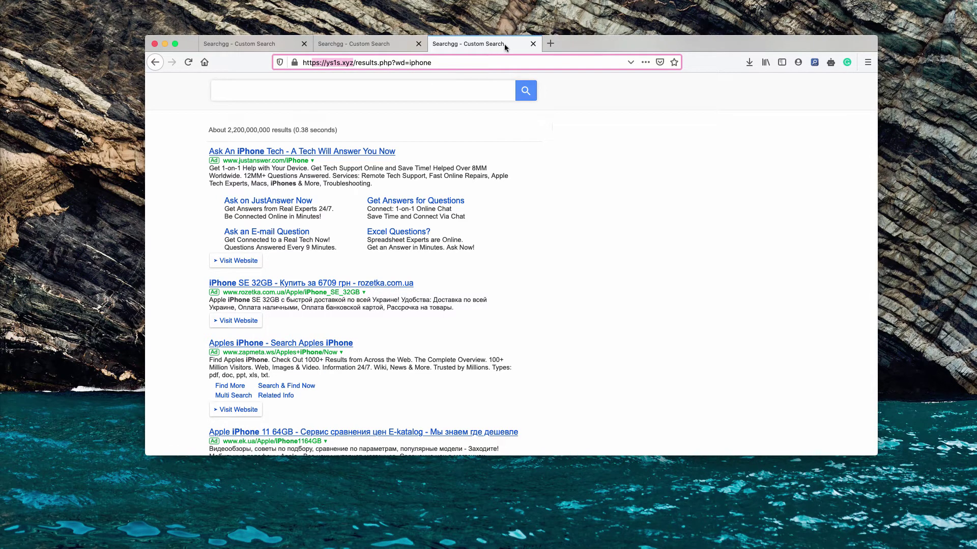
Step: Remove the SDL extension through its ••• menu in Add-ons, confirm, and close the Add-ons tab
drag(637, 42, 633, 45)
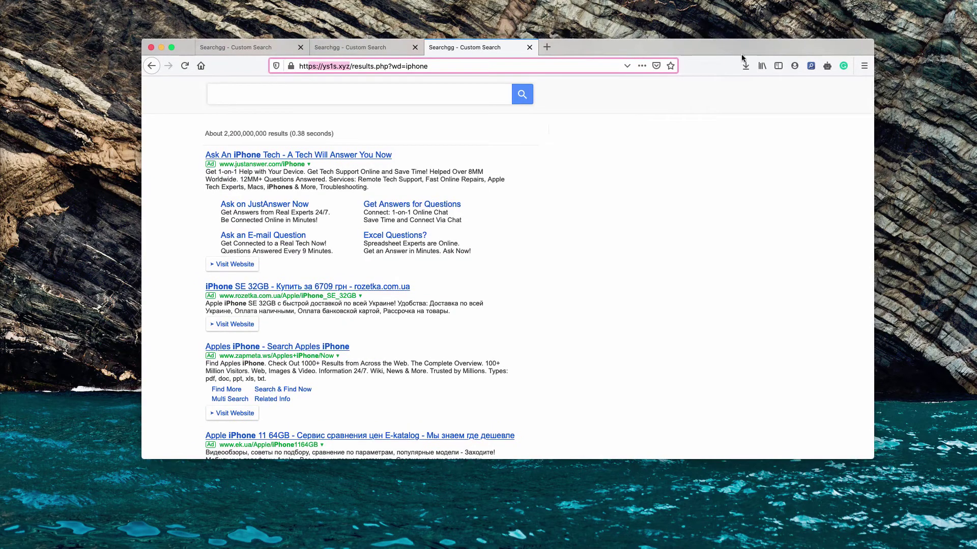
click(864, 70)
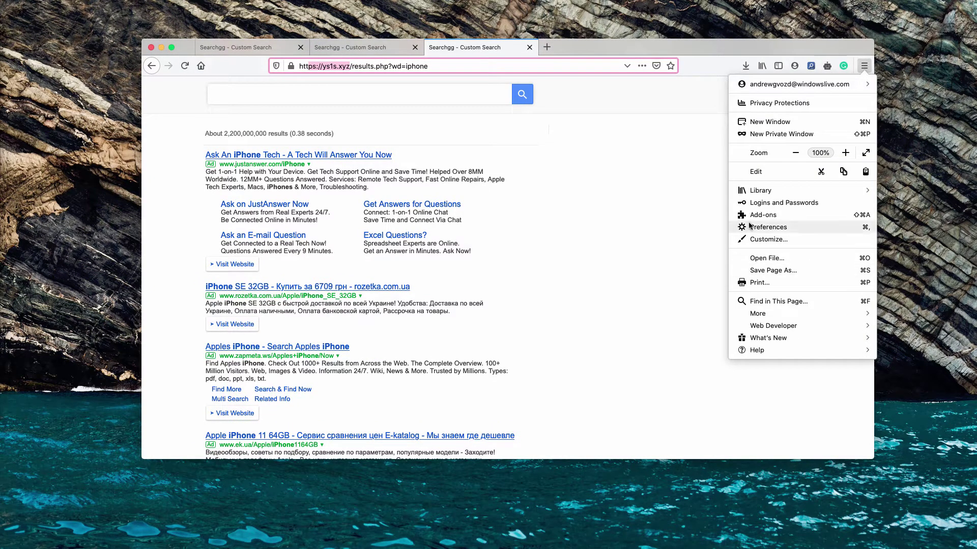
click(764, 215)
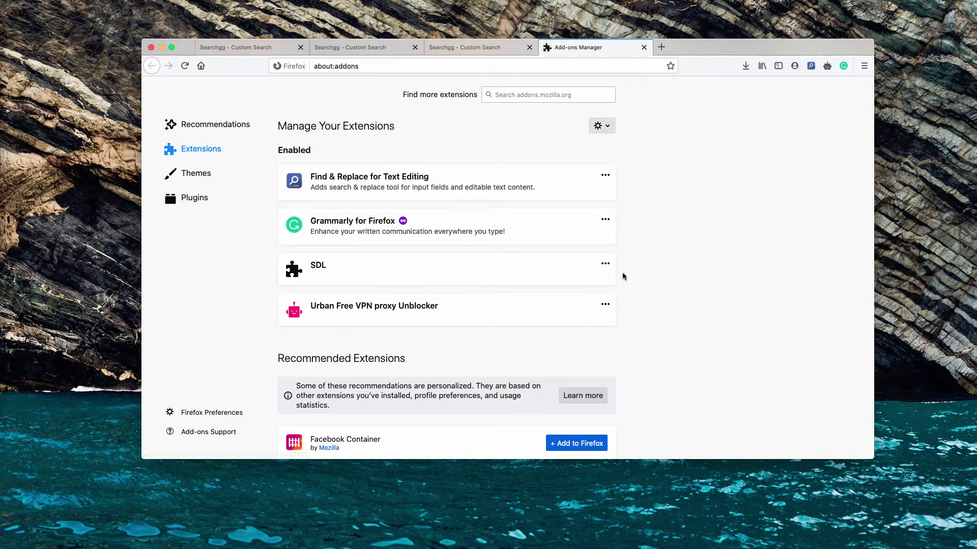
click(604, 265)
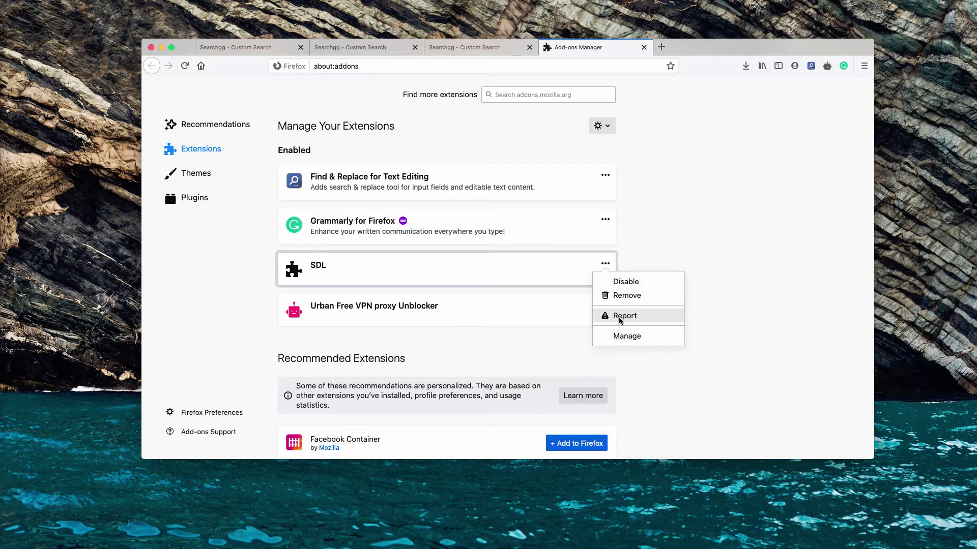
click(627, 296)
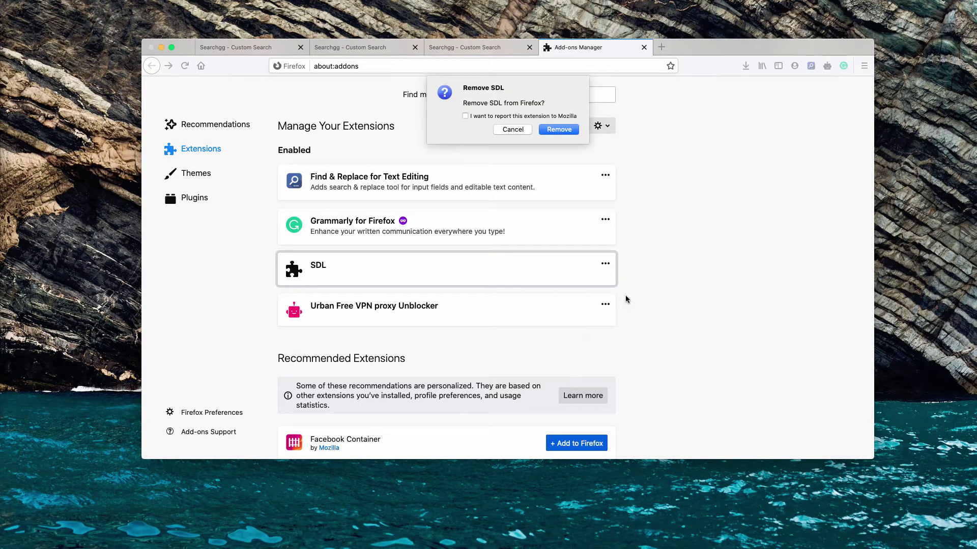
click(545, 130)
click(643, 48)
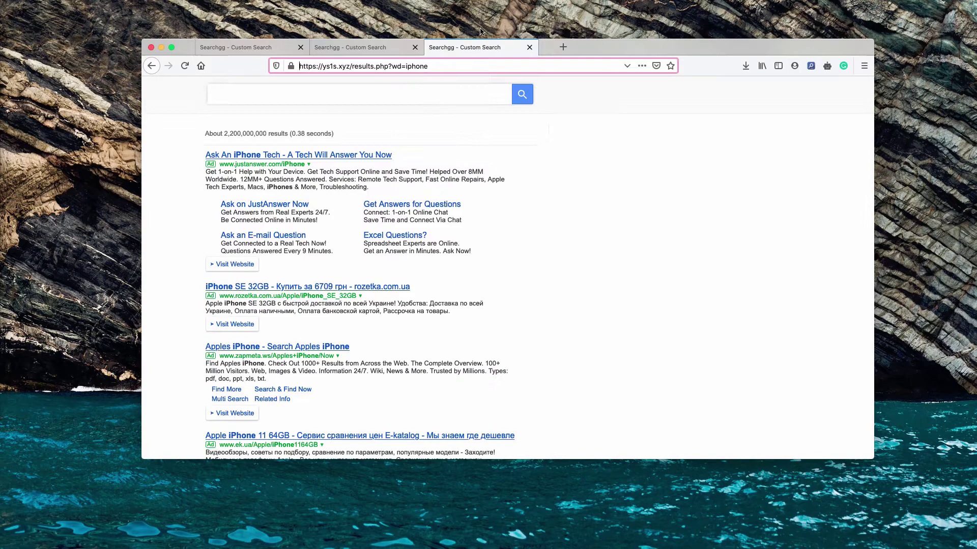
Step: Close both extra Searchgg tabs, then search virus on google.com in a new tab
click(529, 47)
click(414, 48)
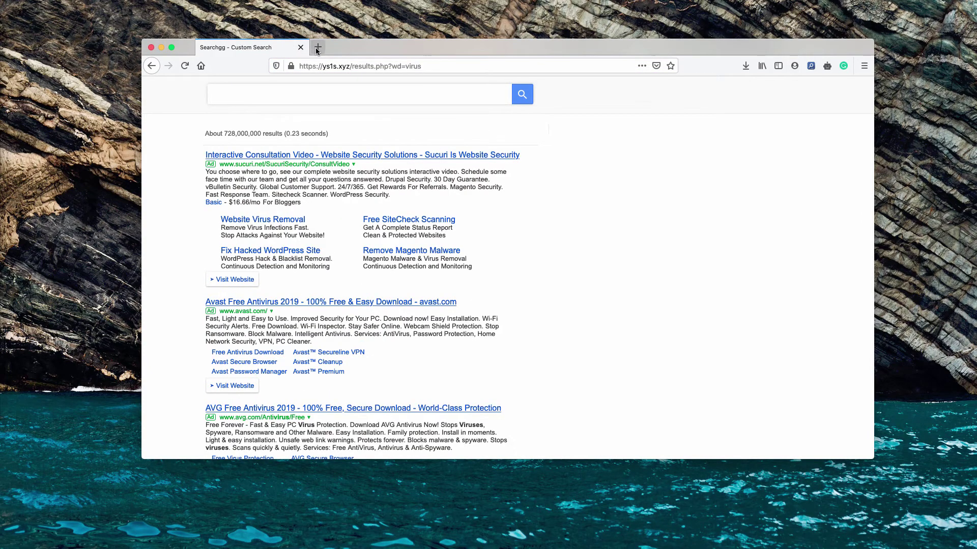
click(319, 47)
text(google.com/)
key(Return)
text(virus)
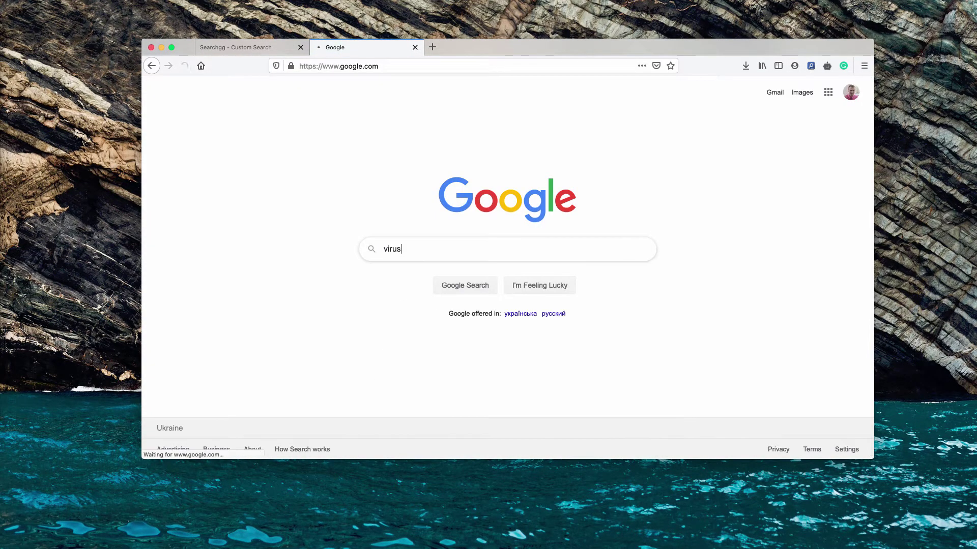
key(Return)
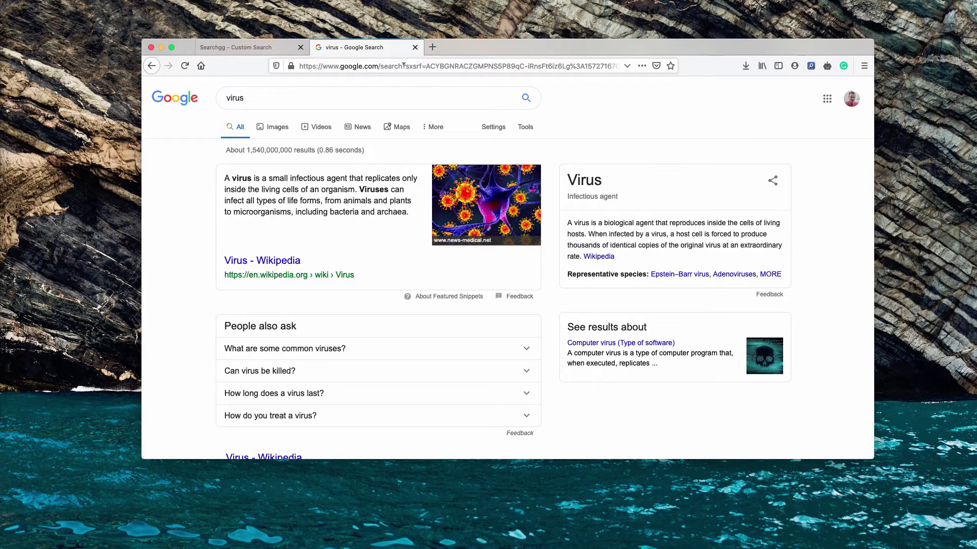
Step: Close the Google tab, load combocleaner.com in a new tab, and move the Combo Cleaner window right
click(415, 47)
key(ctrl+t)
text(c)
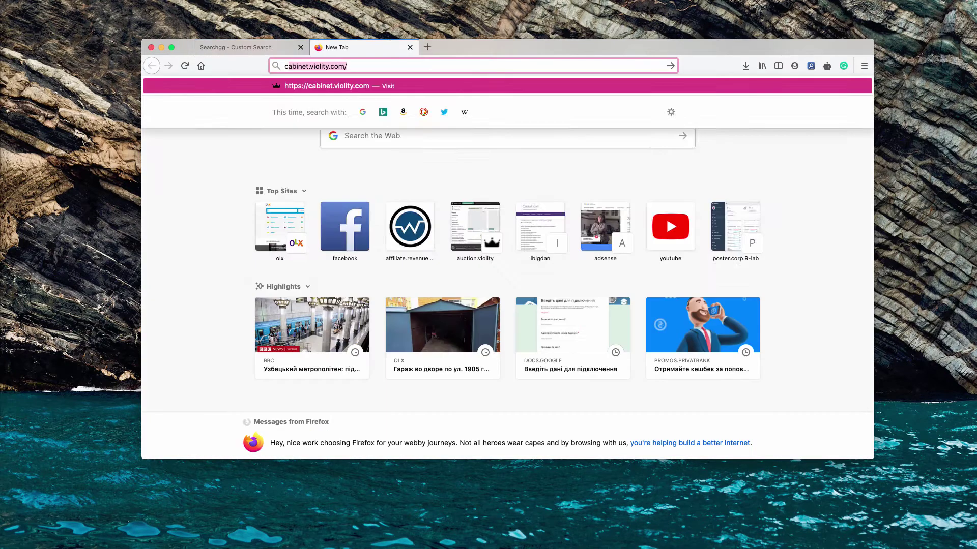
text(obo)
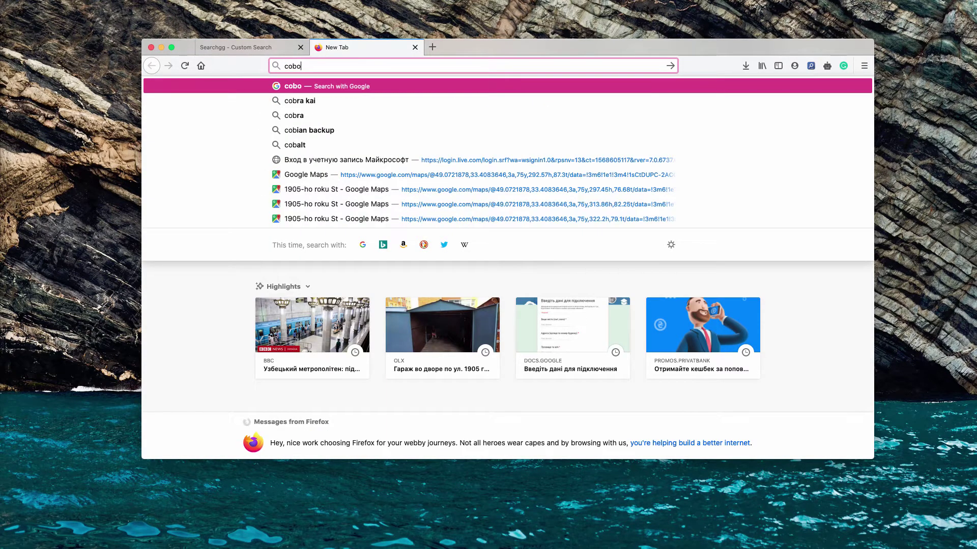
text(c)
key(BackSpace)
key(BackSpace)
key(BackSpace)
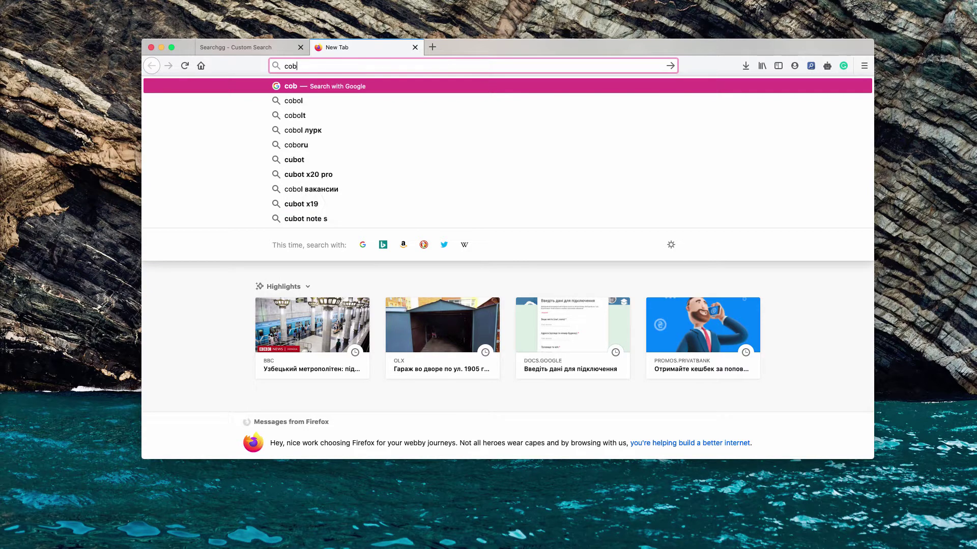
text(mbocleaner.com)
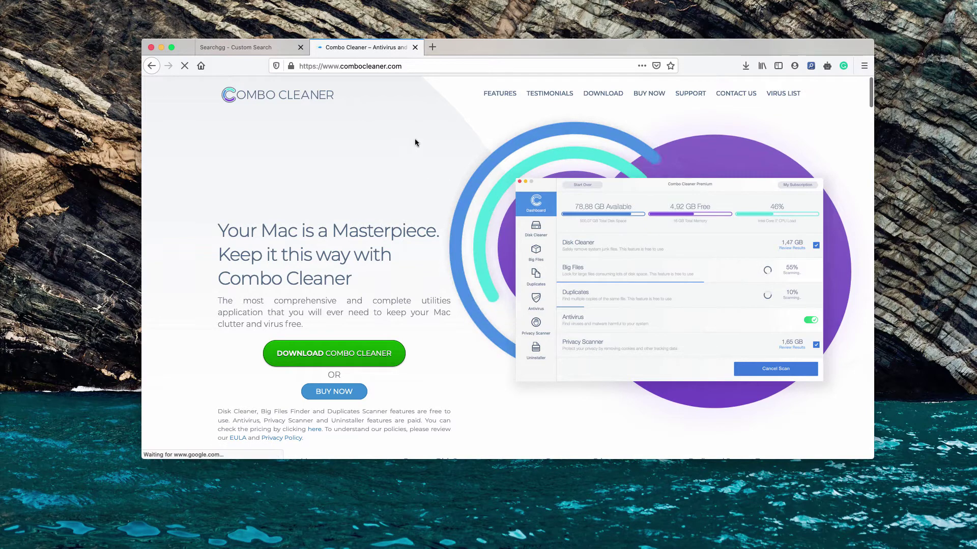
drag(468, 48, 466, 49)
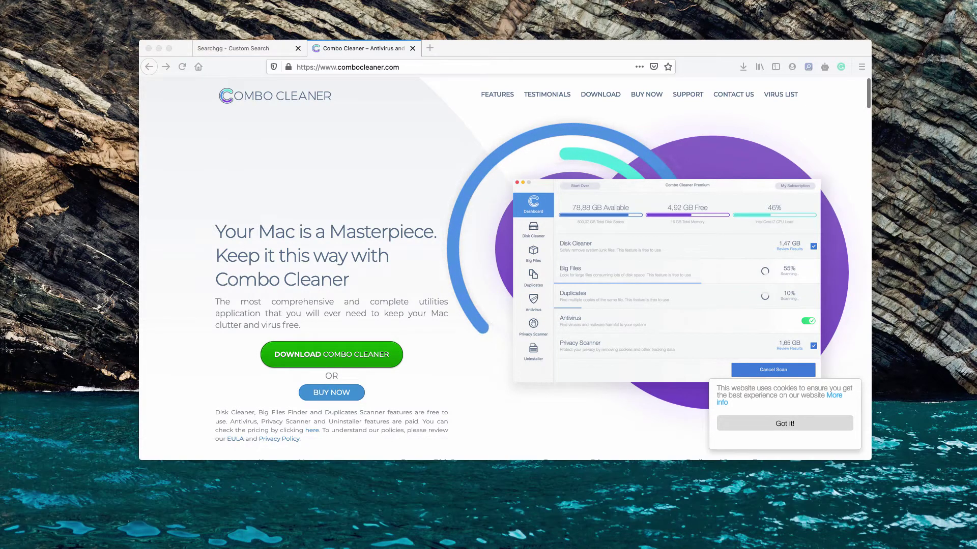
drag(414, 95, 483, 95)
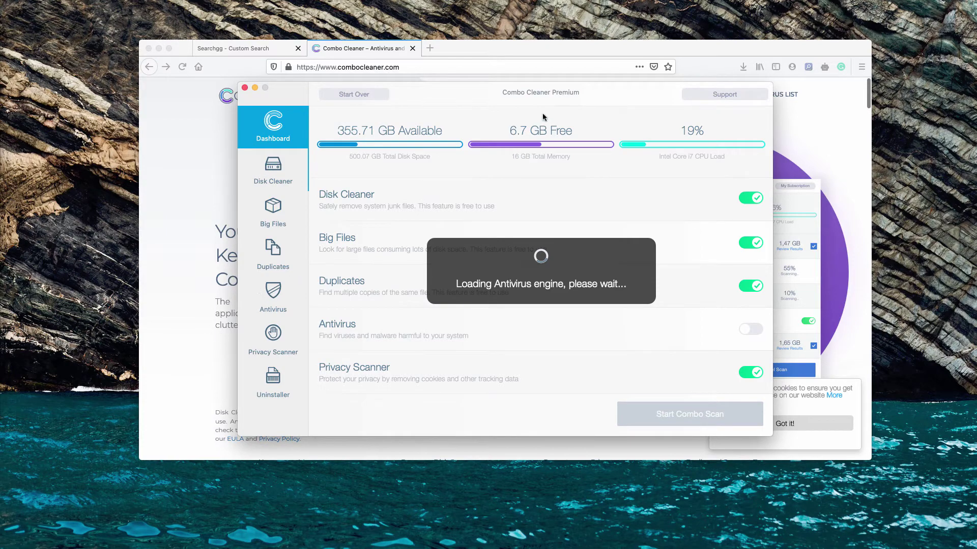
Step: Check the Antivirus section, go back to Dashboard, and start the Combo Scan
click(277, 306)
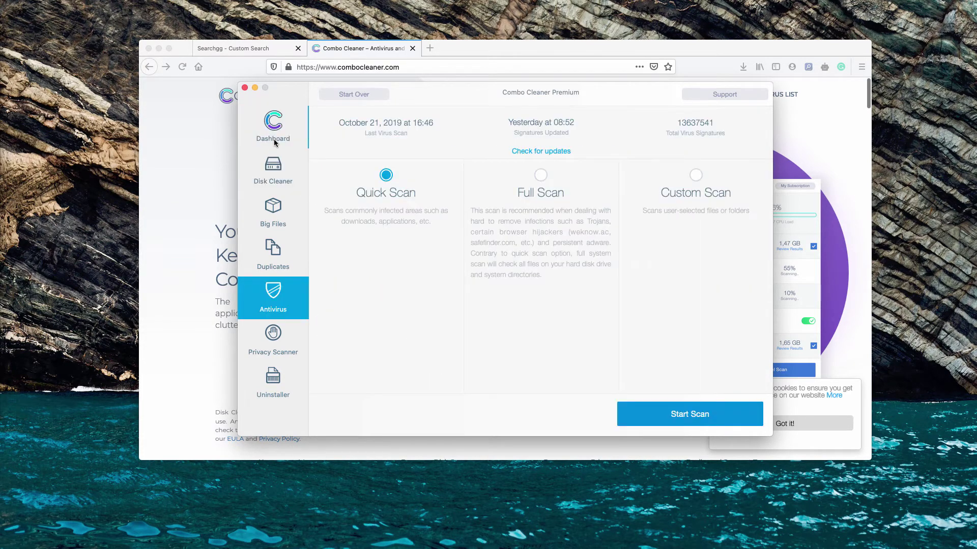
click(278, 143)
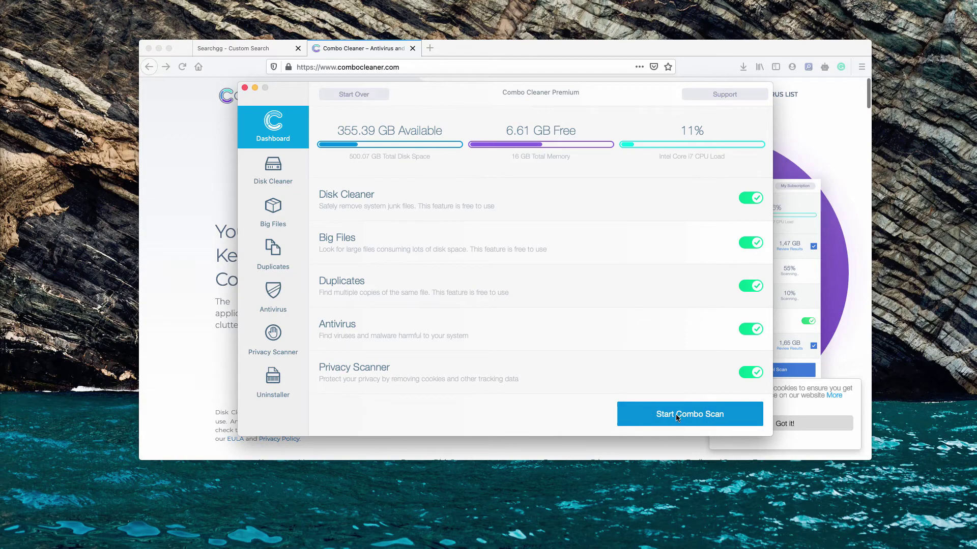
click(653, 409)
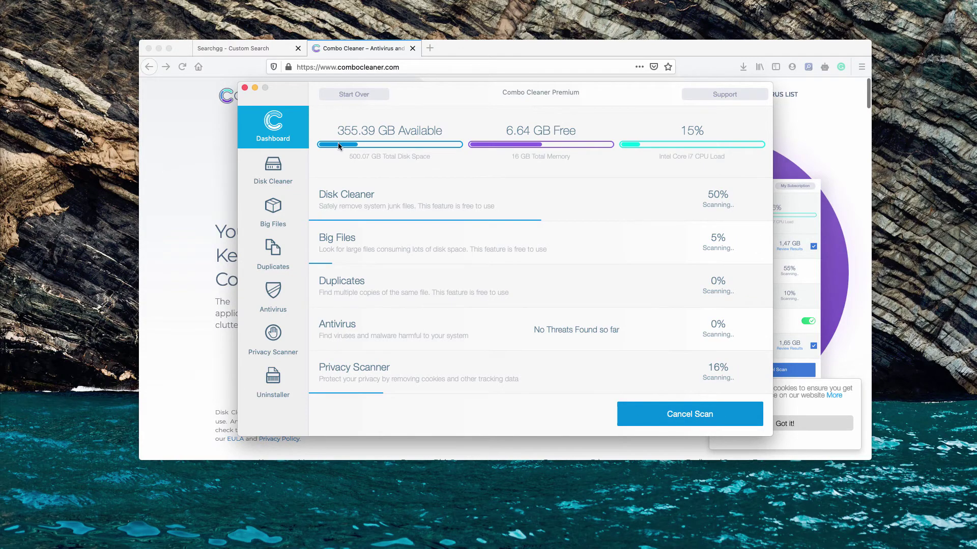